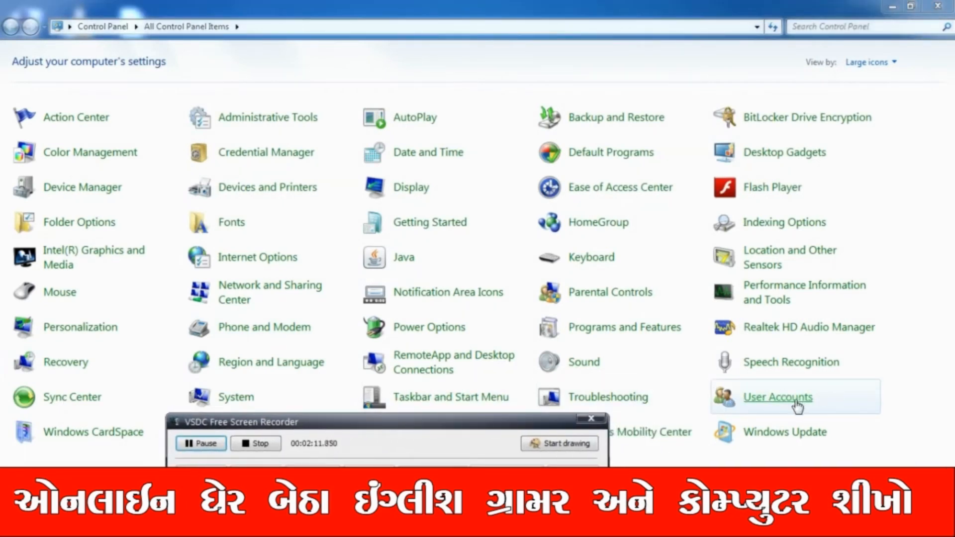
# Open the User Accounts settings in Control Panel
pyautogui.click(562, 444)
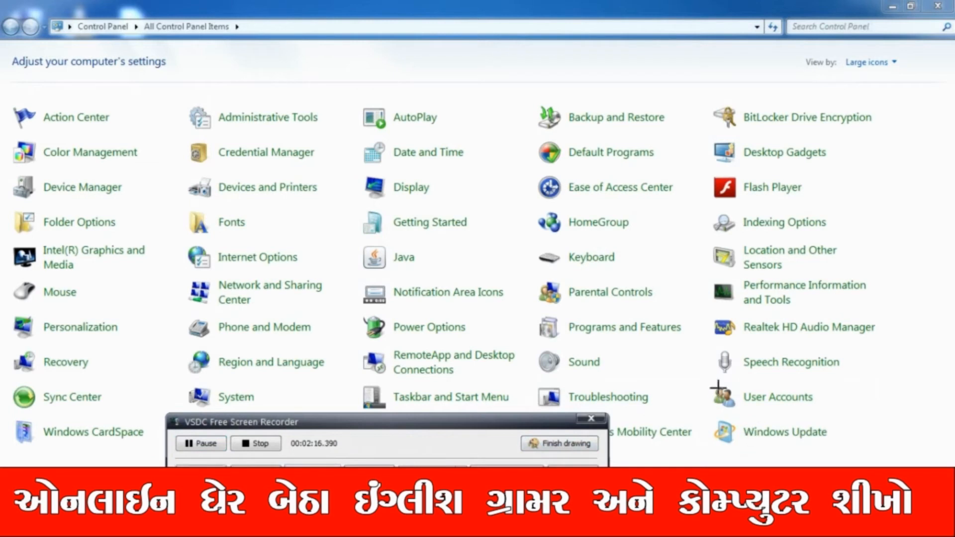
pyautogui.moveTo(703, 371); pyautogui.dragTo(802, 412)
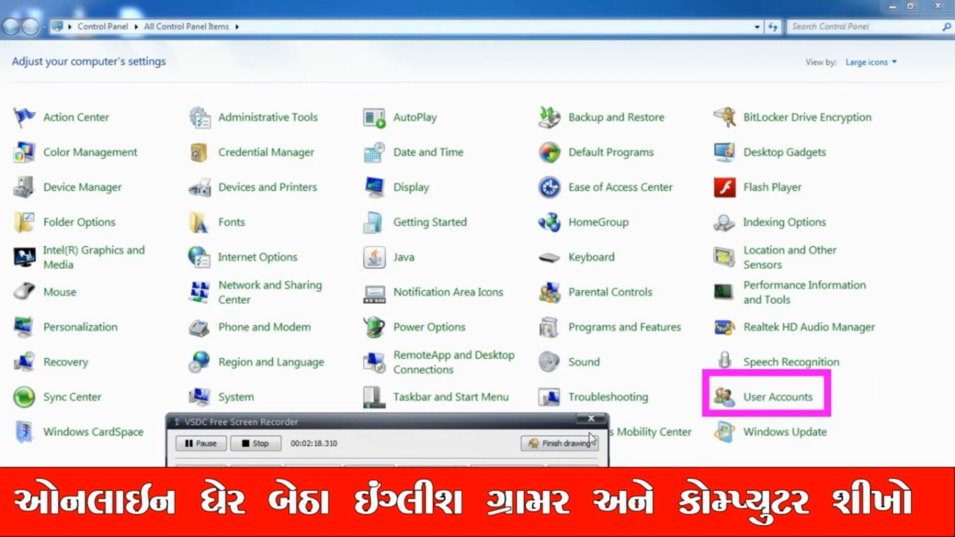
pyautogui.click(570, 443)
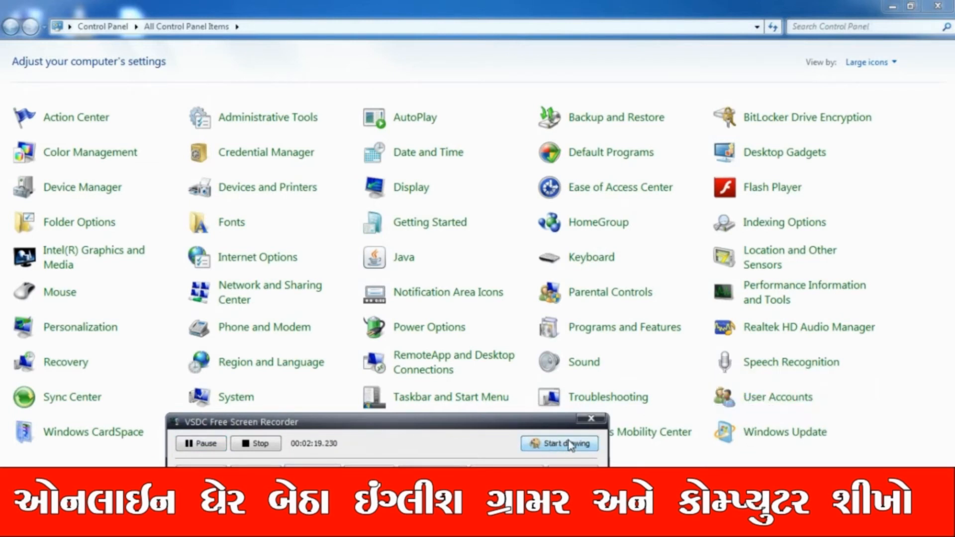
pyautogui.click(768, 398)
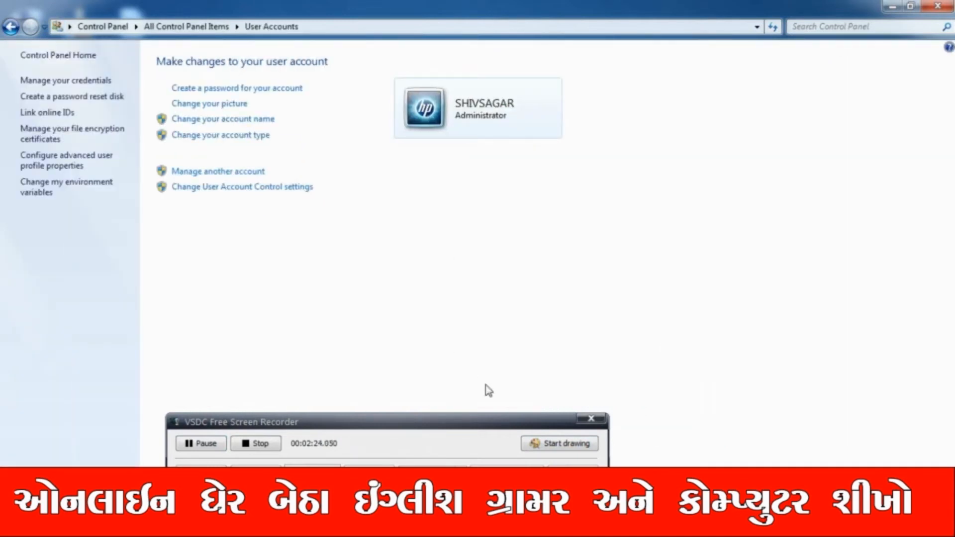
# Go from the current account's settings to managing another account
pyautogui.click(549, 444)
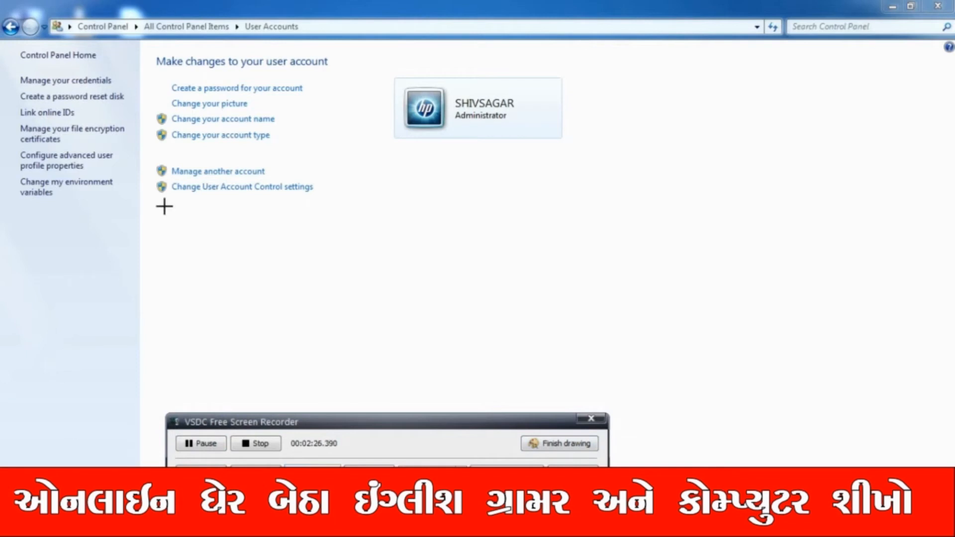
pyautogui.moveTo(144, 151); pyautogui.dragTo(286, 188)
pyautogui.click(568, 445)
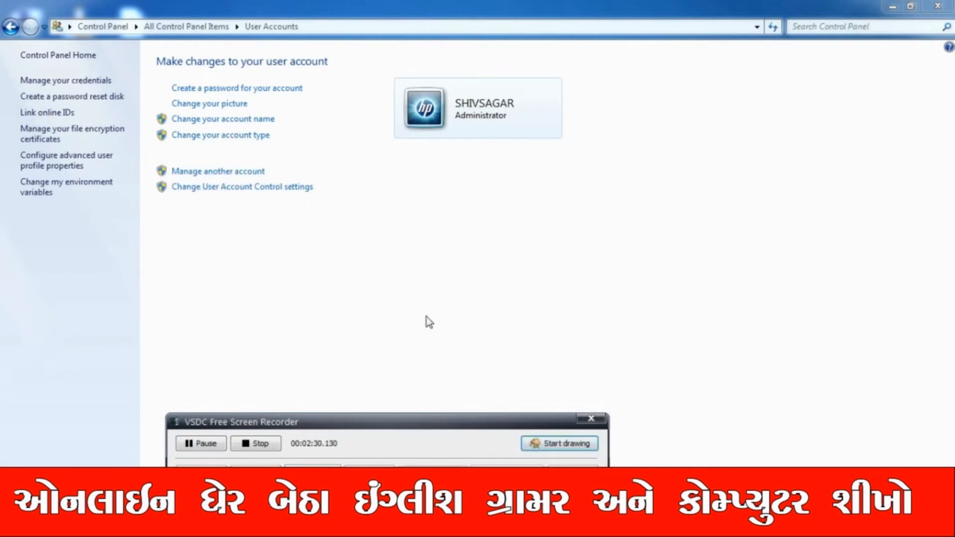
pyautogui.click(223, 172)
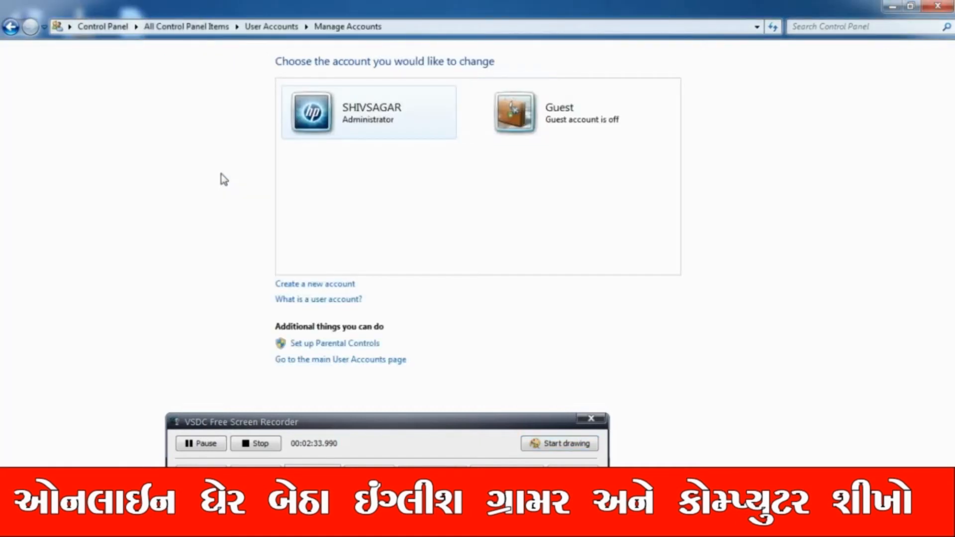
# Open the form for creating a new user account
pyautogui.click(568, 446)
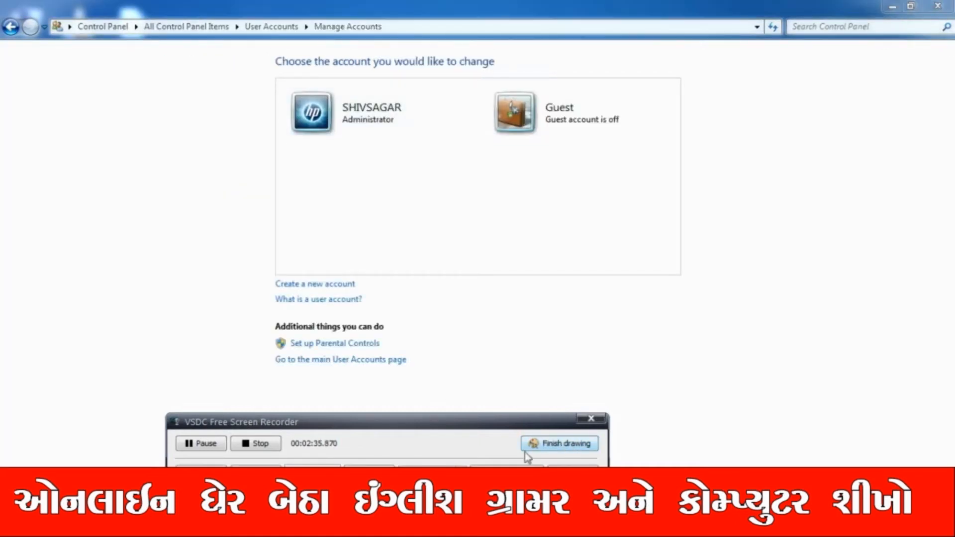
pyautogui.moveTo(254, 255); pyautogui.dragTo(374, 298)
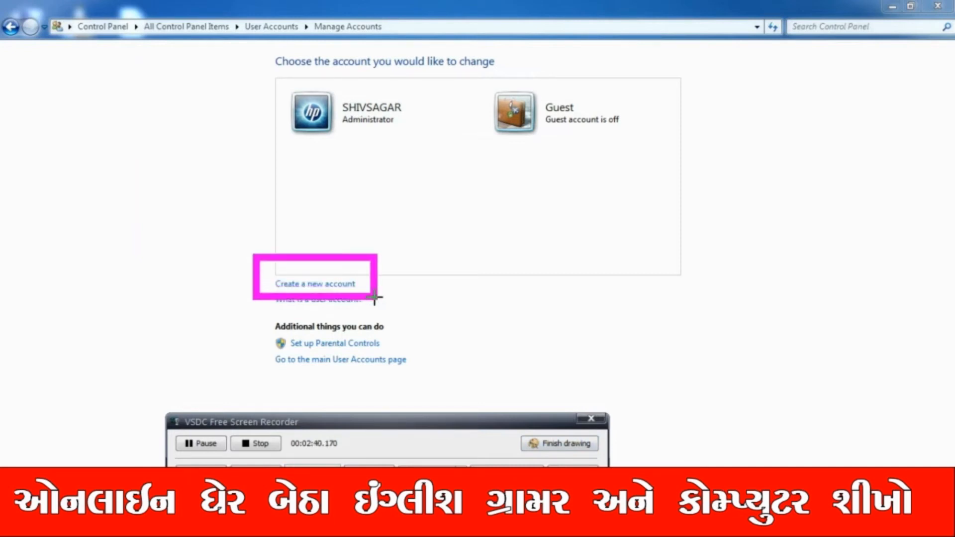
pyautogui.click(559, 443)
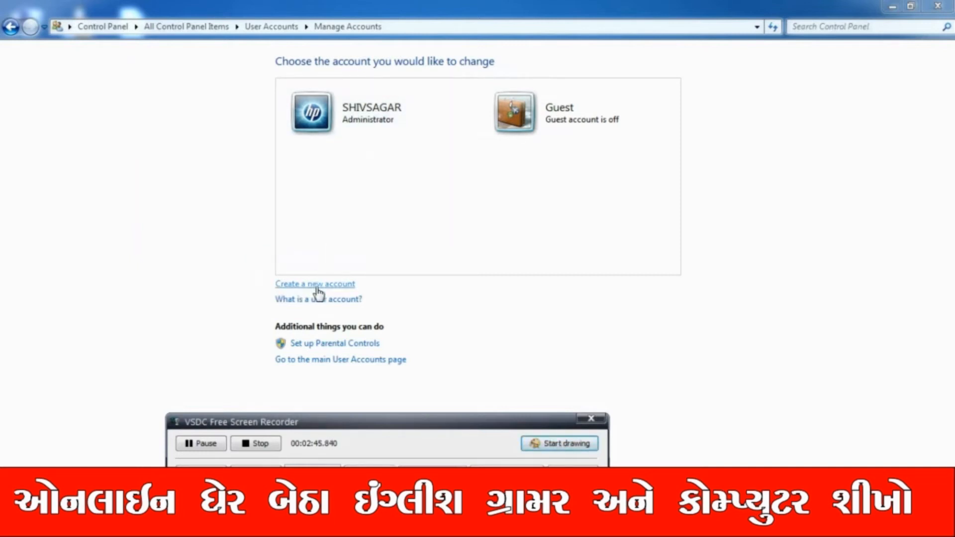
pyautogui.click(317, 291)
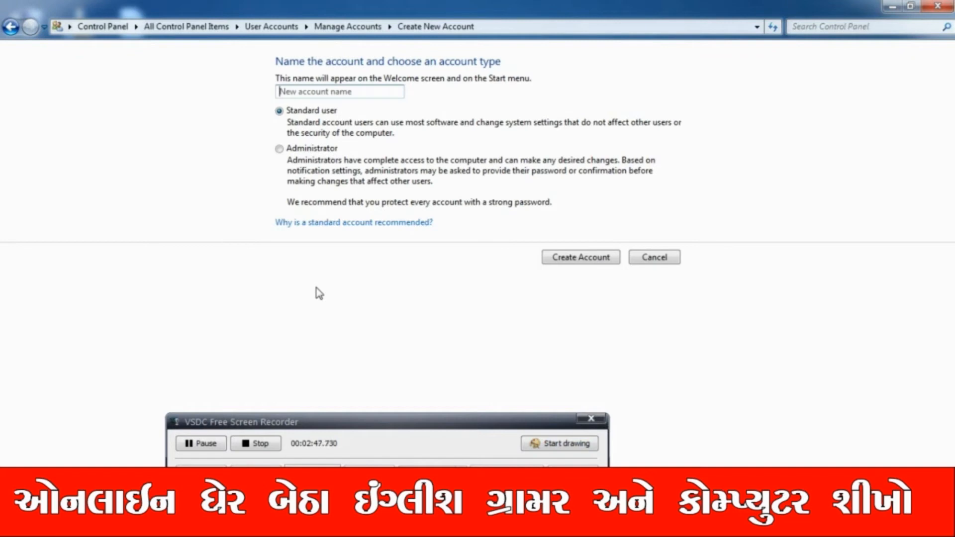
# Enter the new user's name, create the account as a Standard user, and close Control Panel
pyautogui.write('kAMAL')
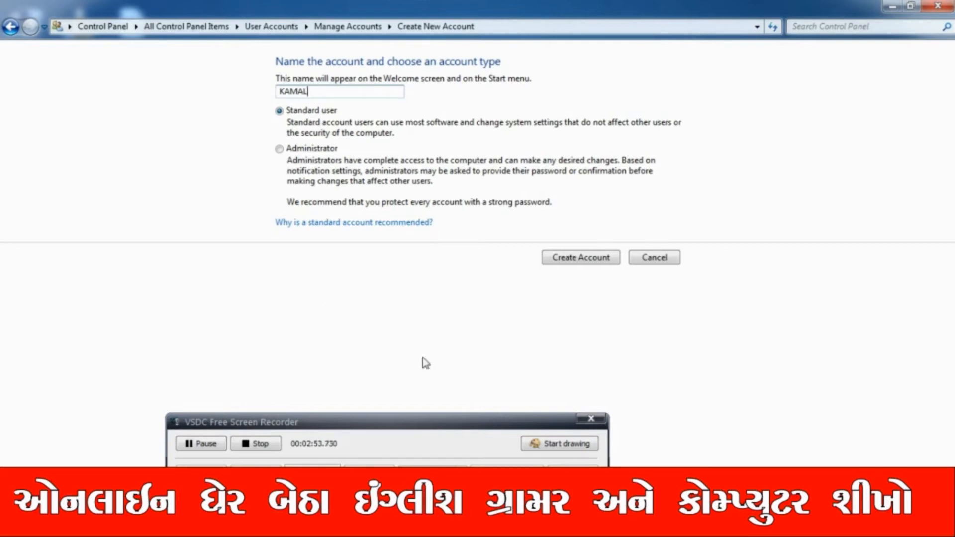
pyautogui.click(551, 442)
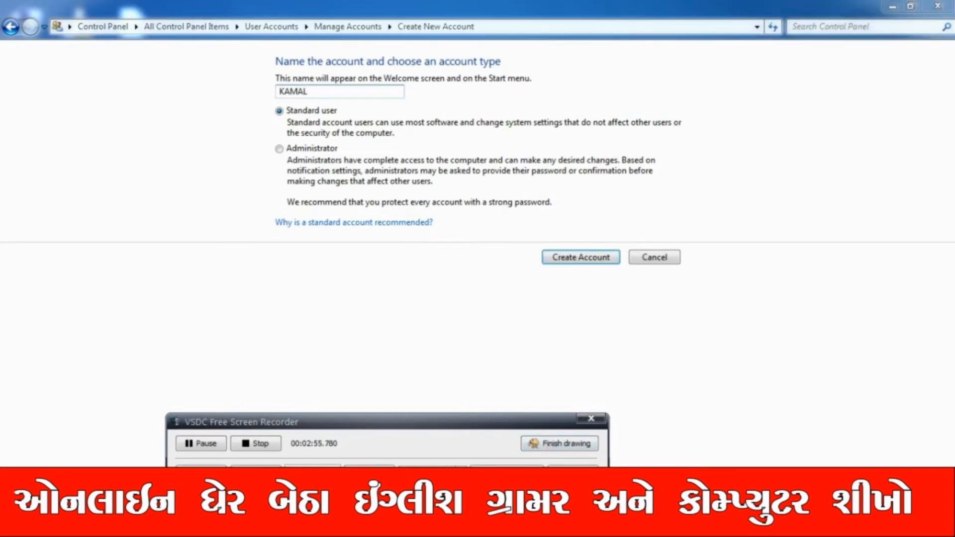
pyautogui.moveTo(248, 92); pyautogui.dragTo(277, 106)
pyautogui.moveTo(342, 118); pyautogui.dragTo(375, 131)
pyautogui.moveTo(248, 126); pyautogui.dragTo(395, 173)
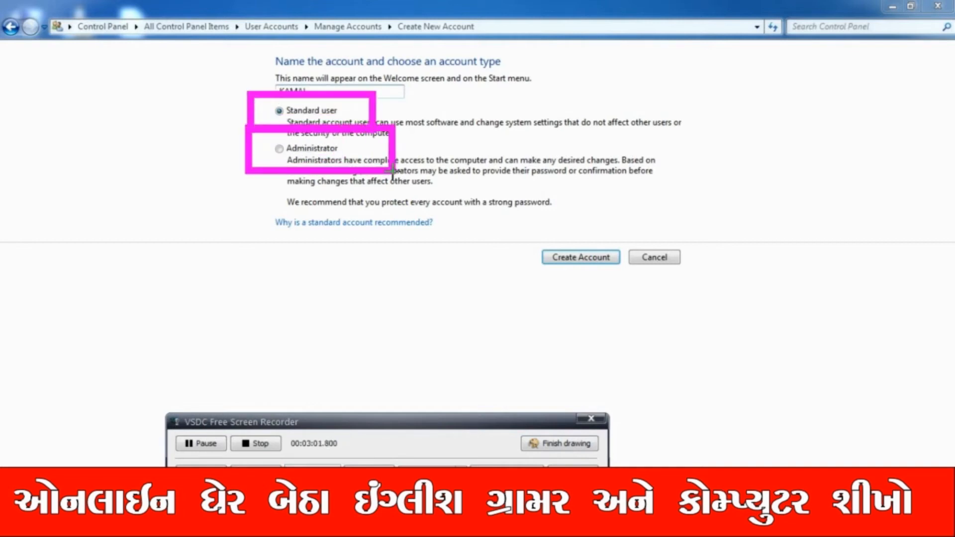
pyautogui.click(564, 446)
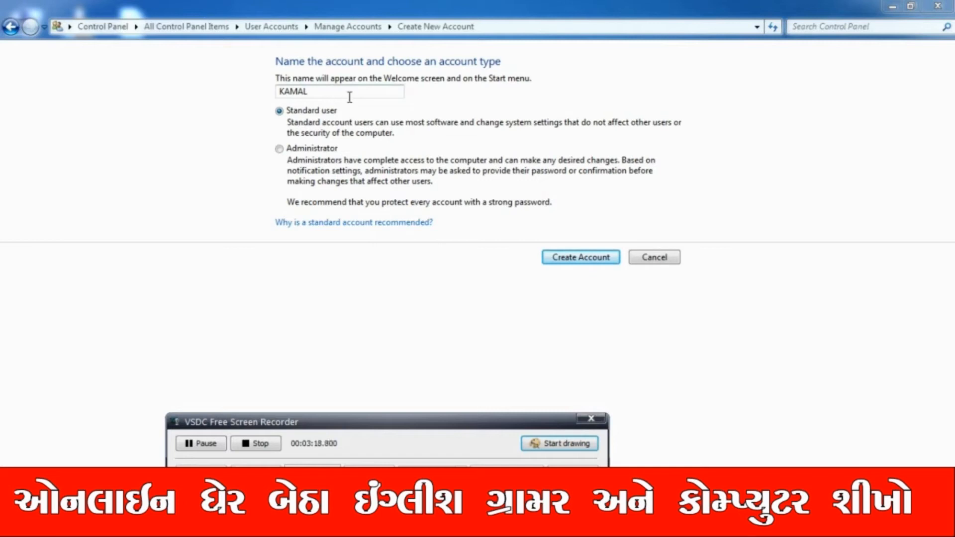
pyautogui.click(598, 258)
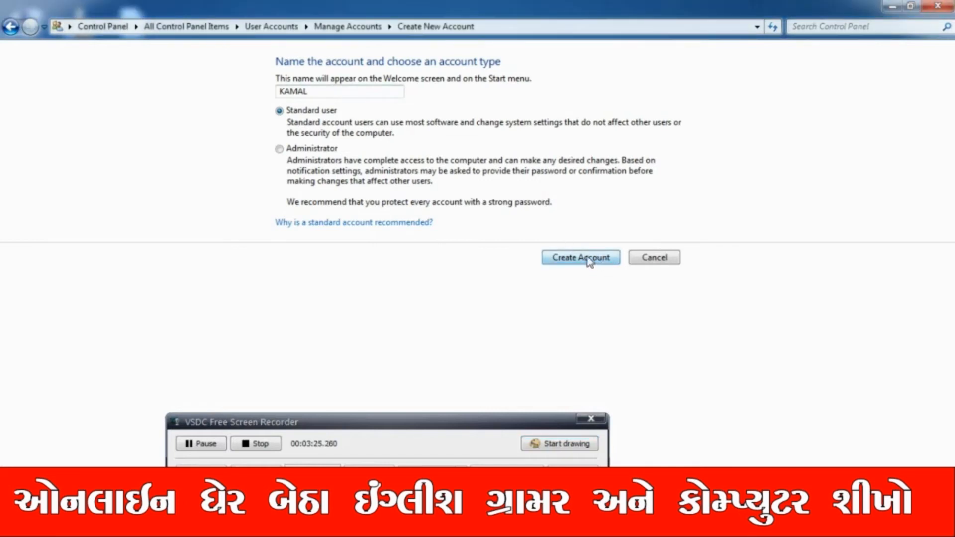
pyautogui.click(598, 258)
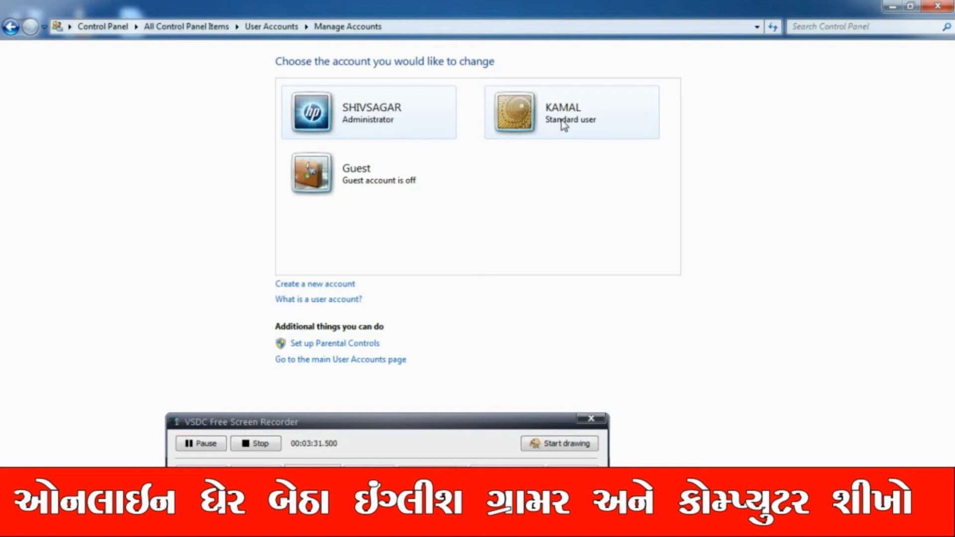
pyautogui.click(938, 7)
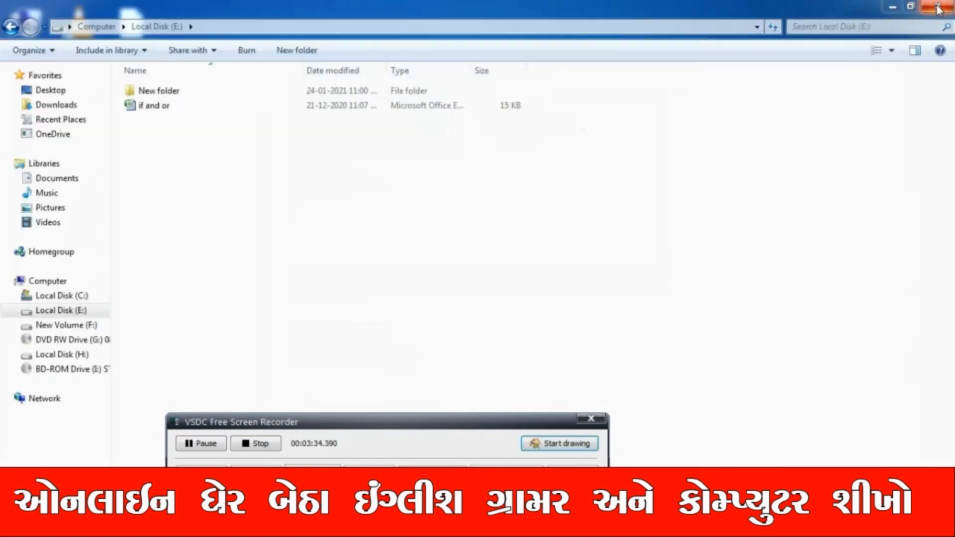
pyautogui.click(185, 108)
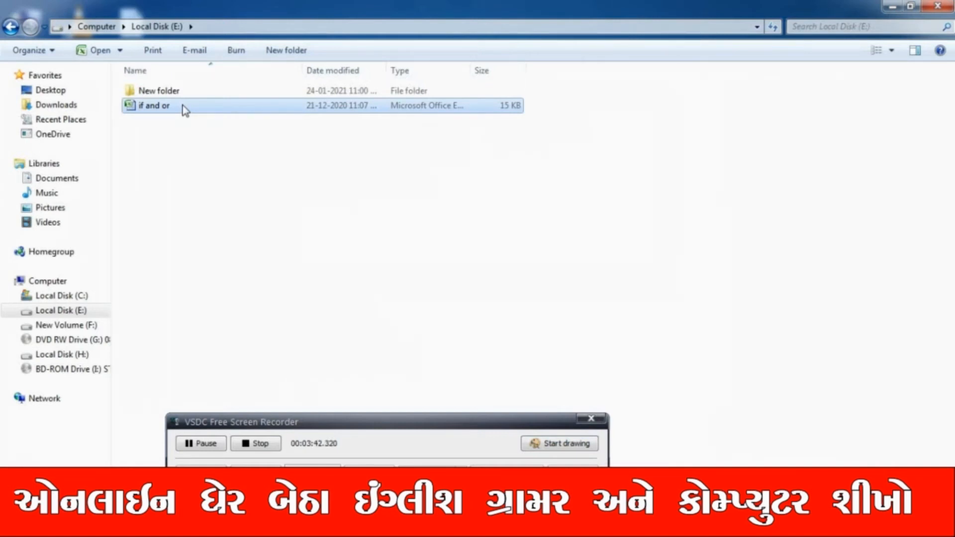
pyautogui.rightClick(185, 109)
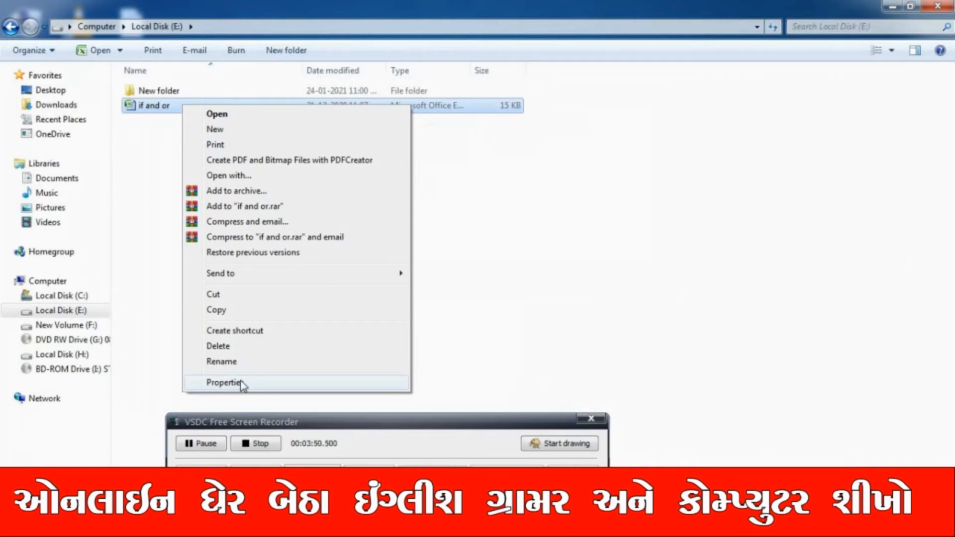
pyautogui.click(552, 226)
pyautogui.click(552, 226)
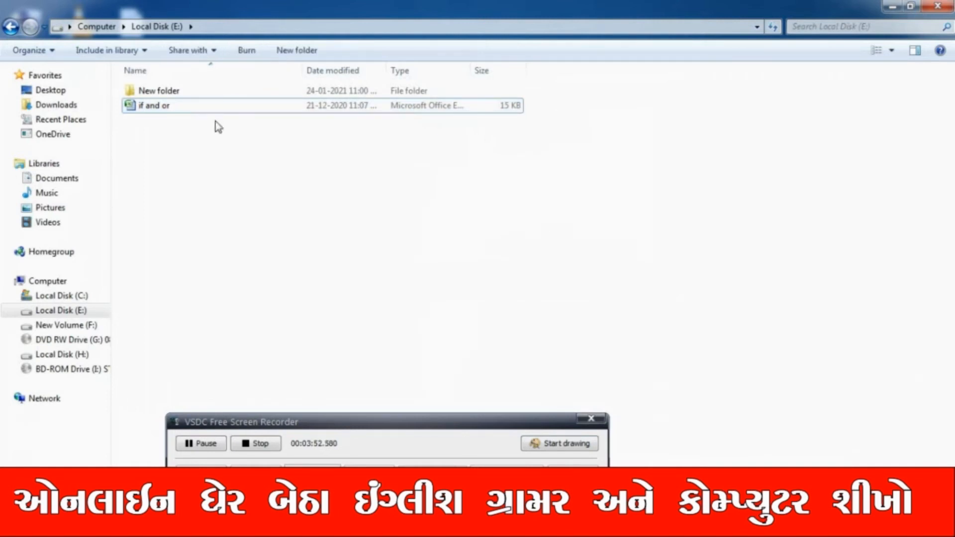
# Open the properties of the "if and or" Excel file on Local Disk (E:) and show its security settings
pyautogui.click(199, 106)
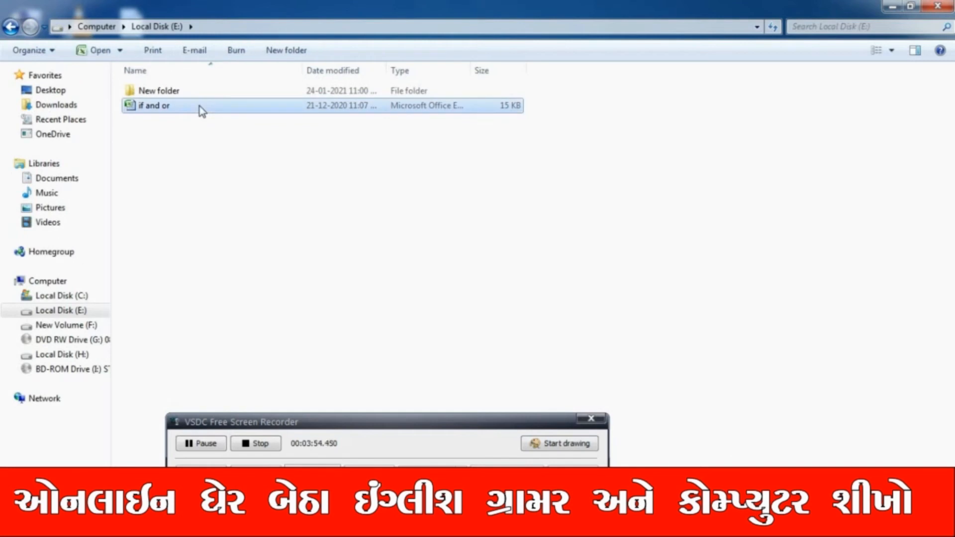
pyautogui.rightClick(199, 106)
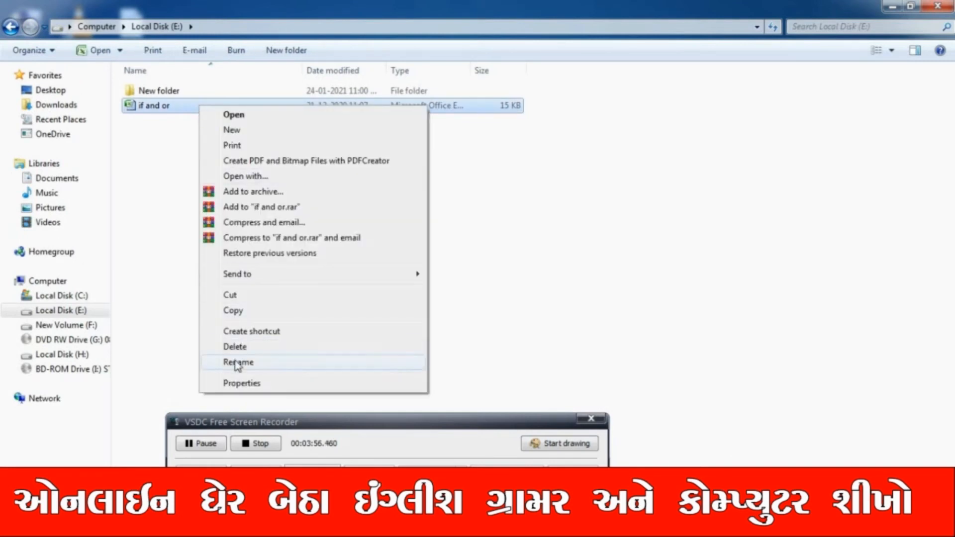
pyautogui.click(242, 384)
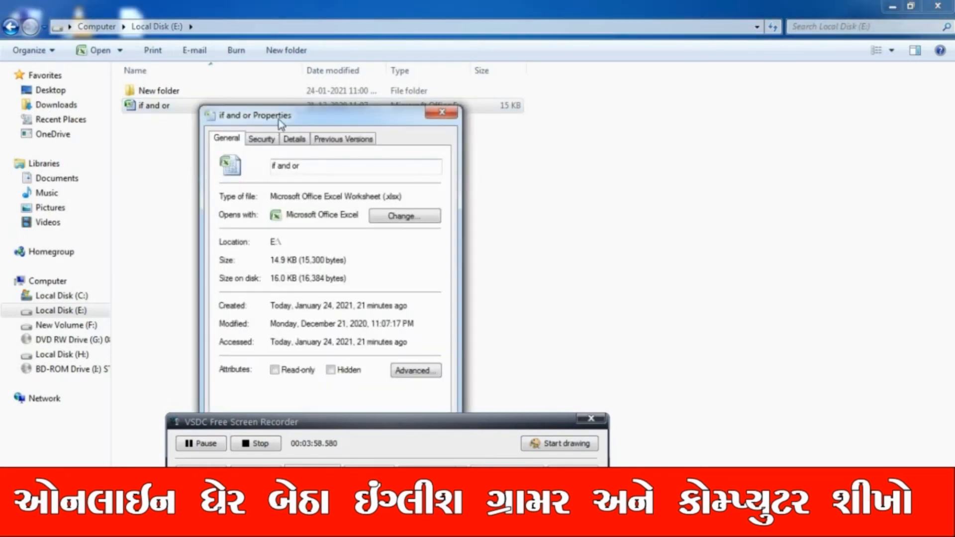
pyautogui.moveTo(281, 120); pyautogui.dragTo(517, 39)
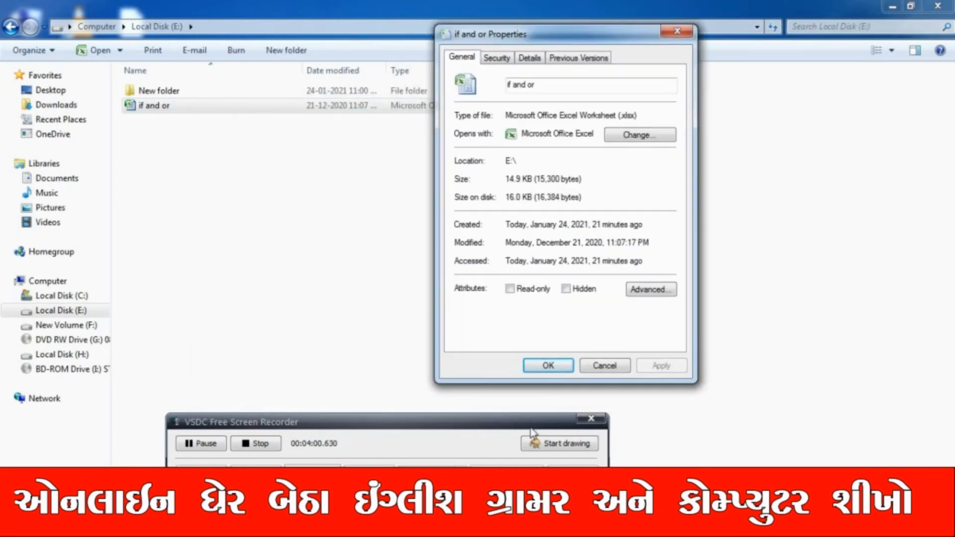
pyautogui.click(540, 443)
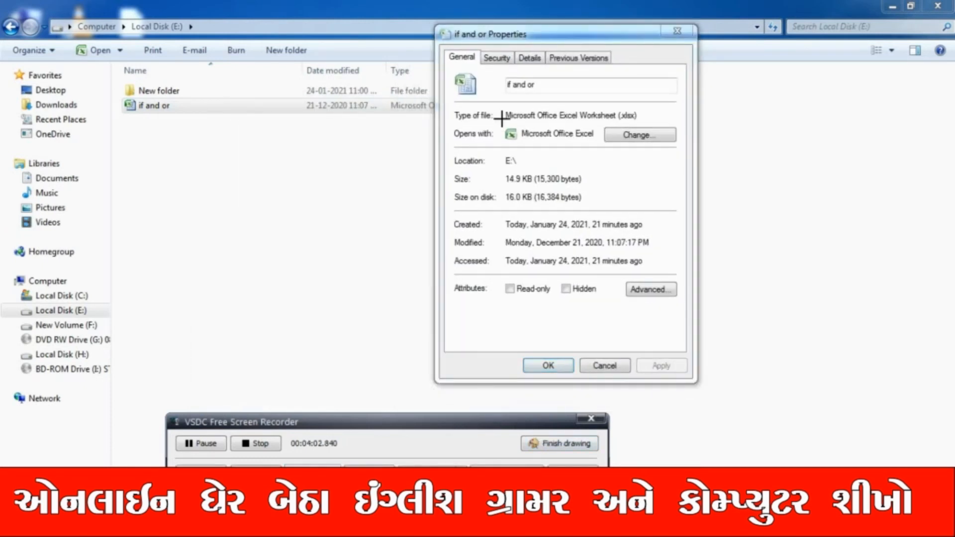
pyautogui.moveTo(477, 46); pyautogui.dragTo(527, 74)
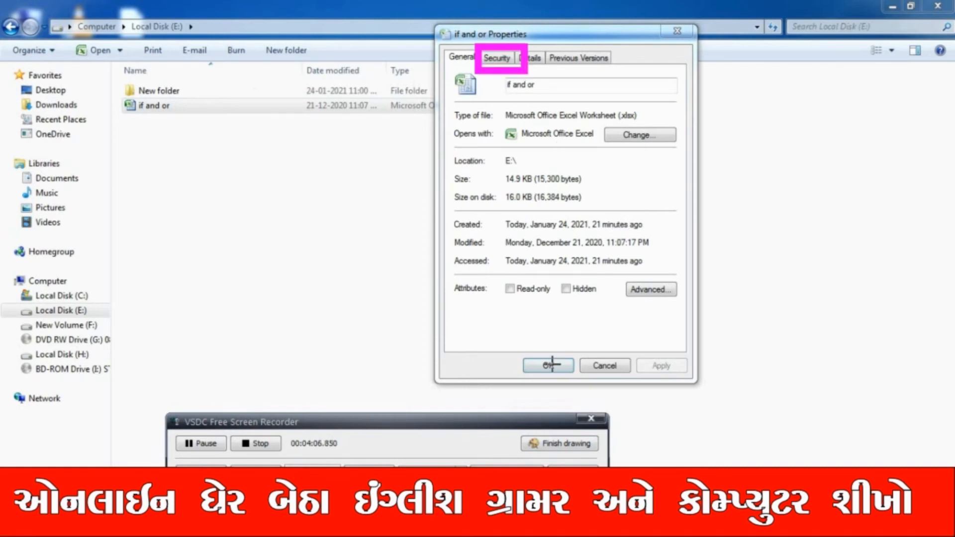
pyautogui.click(553, 443)
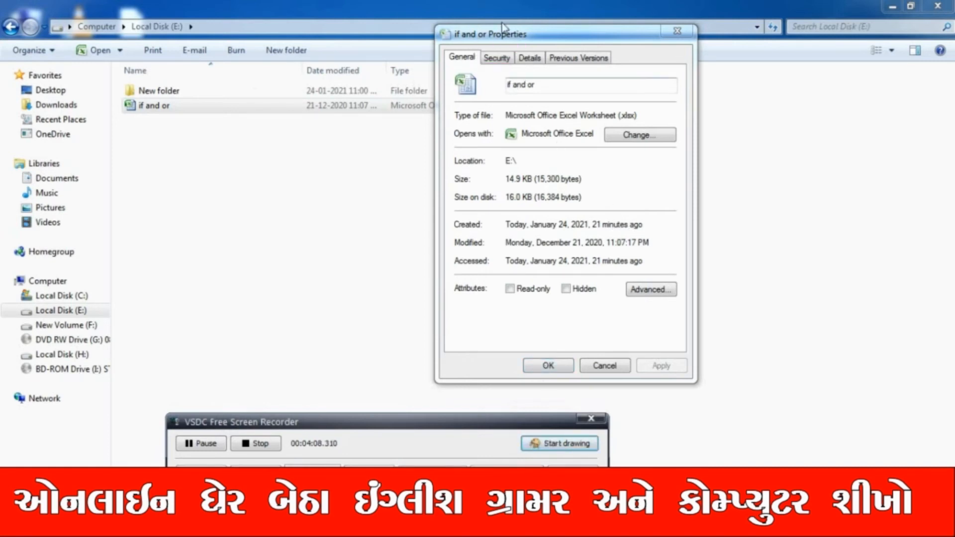
pyautogui.click(496, 58)
# Open the group and user permissions of the "if and or" file for editing
pyautogui.click(542, 444)
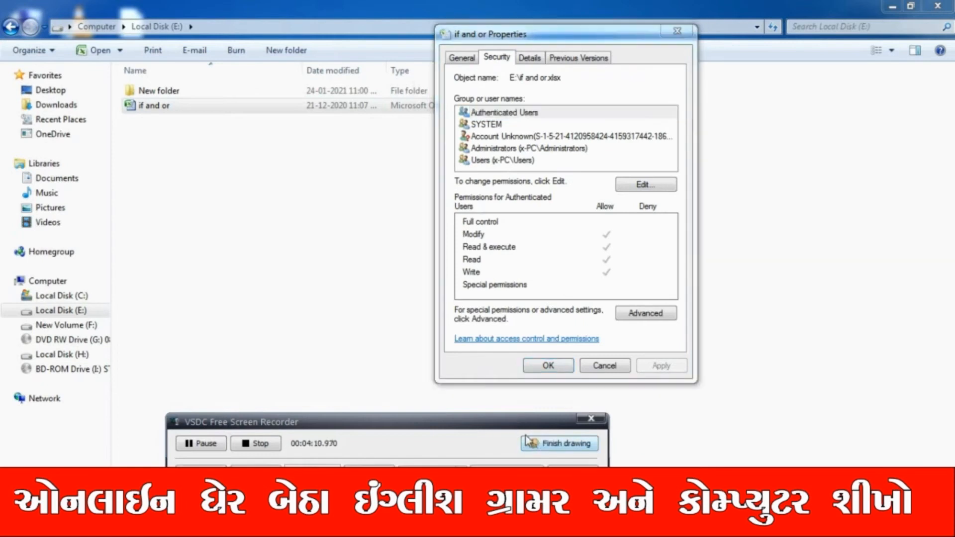
pyautogui.moveTo(594, 162); pyautogui.dragTo(681, 194)
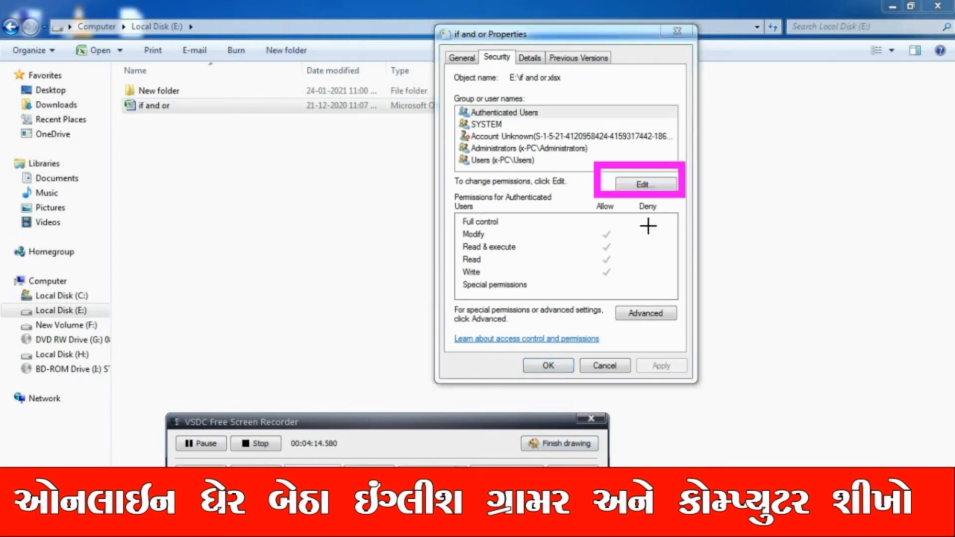
pyautogui.click(552, 443)
pyautogui.click(646, 185)
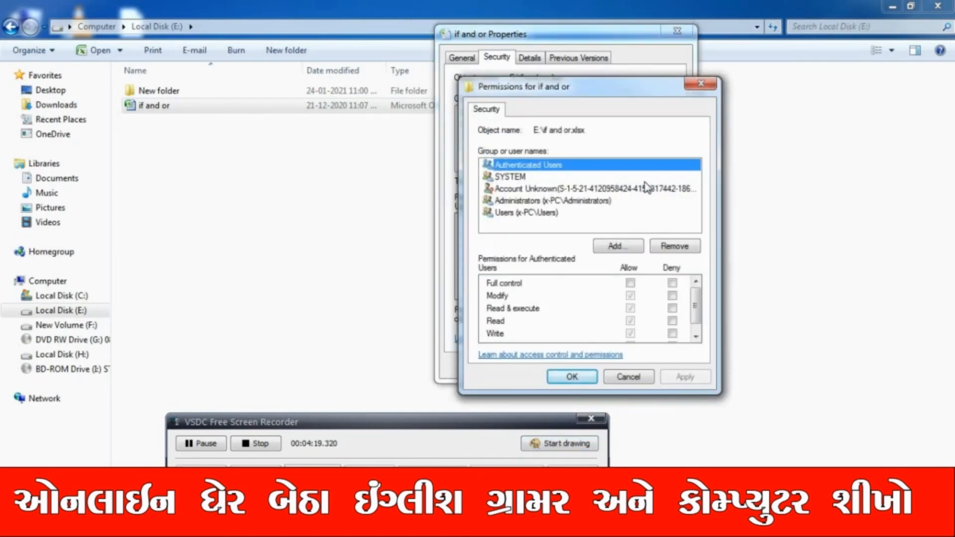
# Add the newly created standard user to the file's permission list and select that user's entry
pyautogui.click(609, 247)
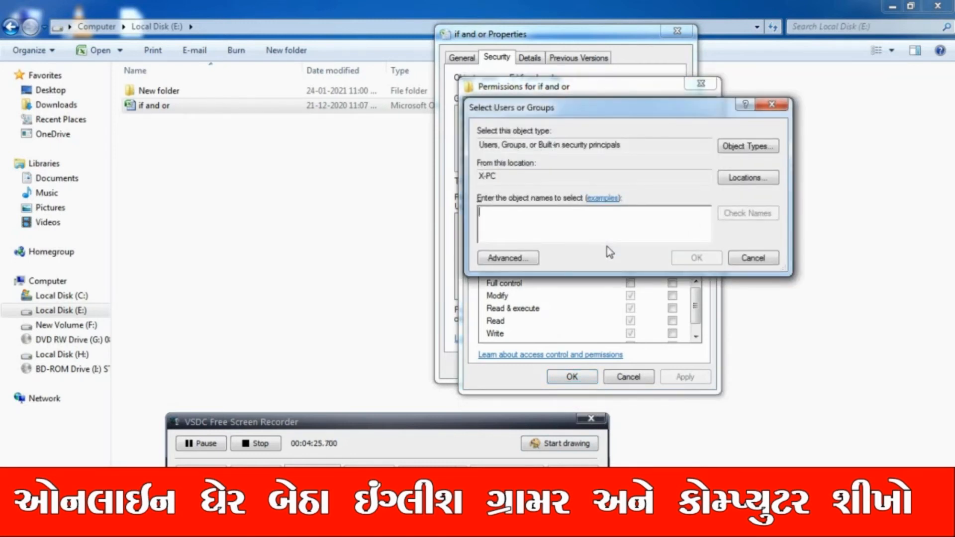
pyautogui.write('KAMAL')
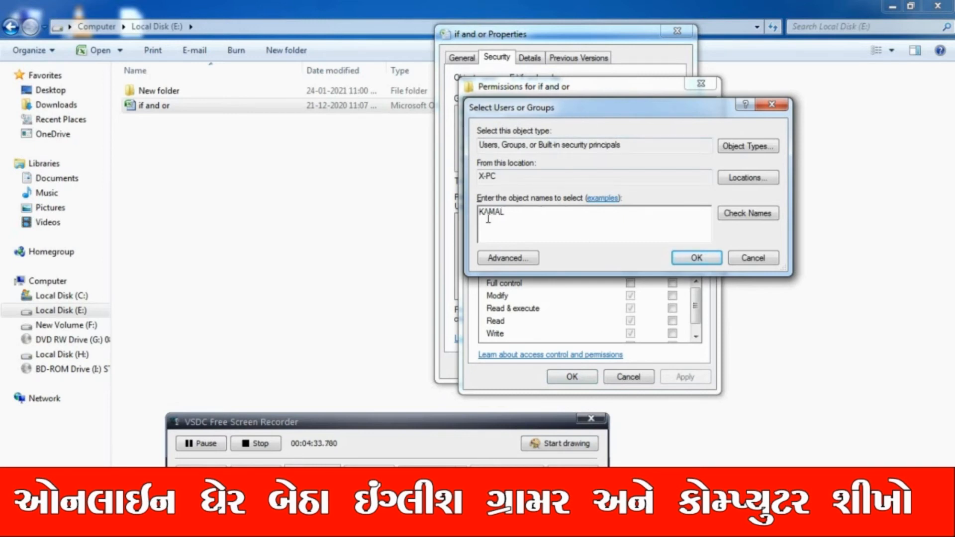
pyautogui.click(696, 257)
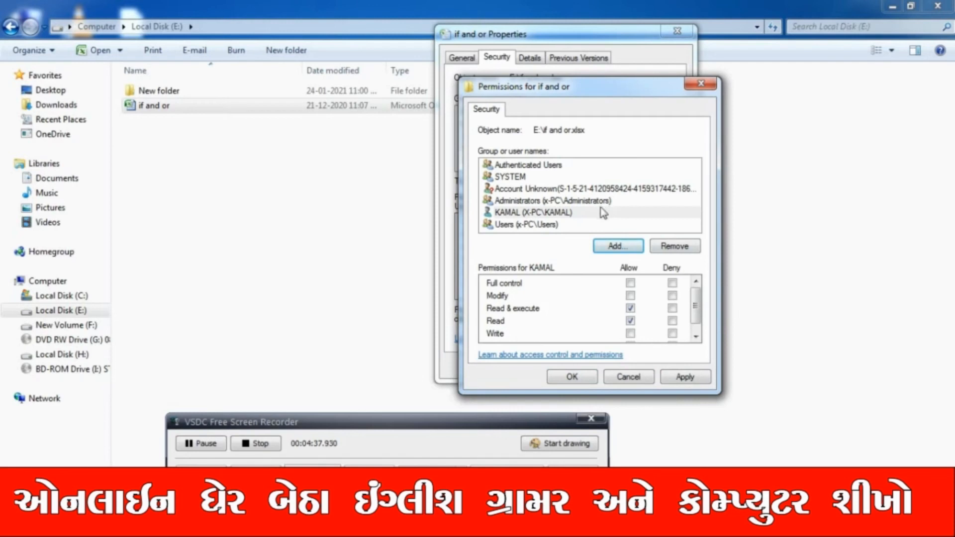
pyautogui.click(543, 214)
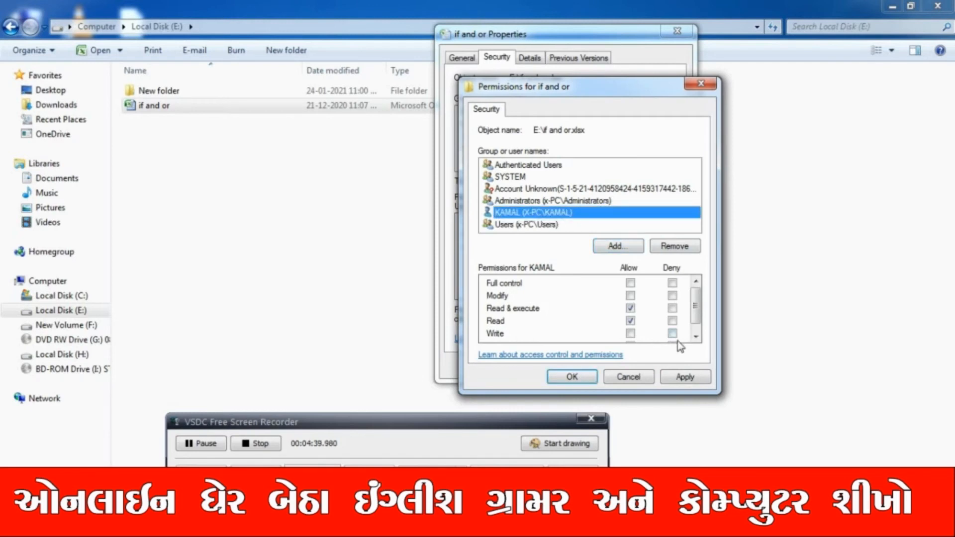
# Clear the new user's Allow settings for Read & execute and Read on the file
pyautogui.click(630, 309)
pyautogui.click(630, 321)
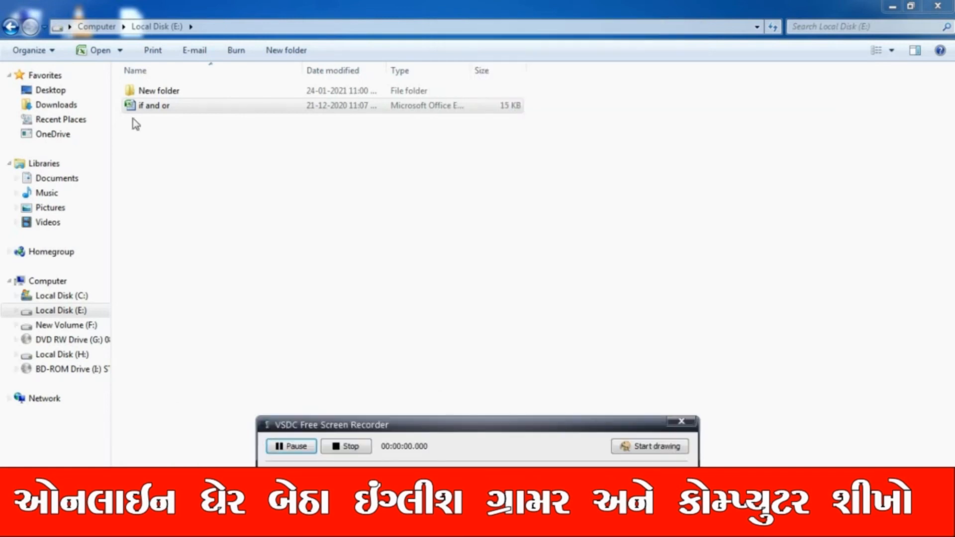
# Reopen the properties of the "if and or" file and show the new user's permissions in its security settings
pyautogui.click(147, 106)
pyautogui.rightClick(149, 111)
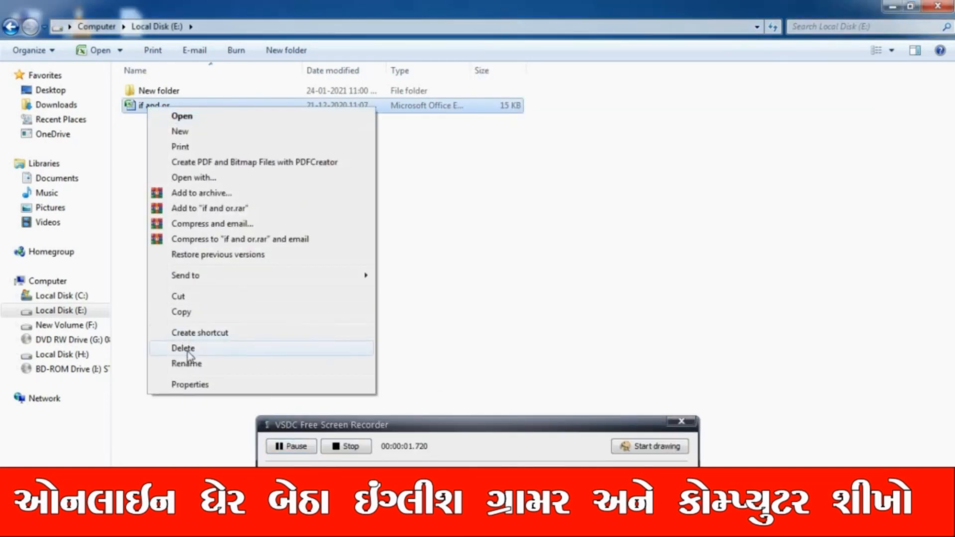
pyautogui.click(194, 386)
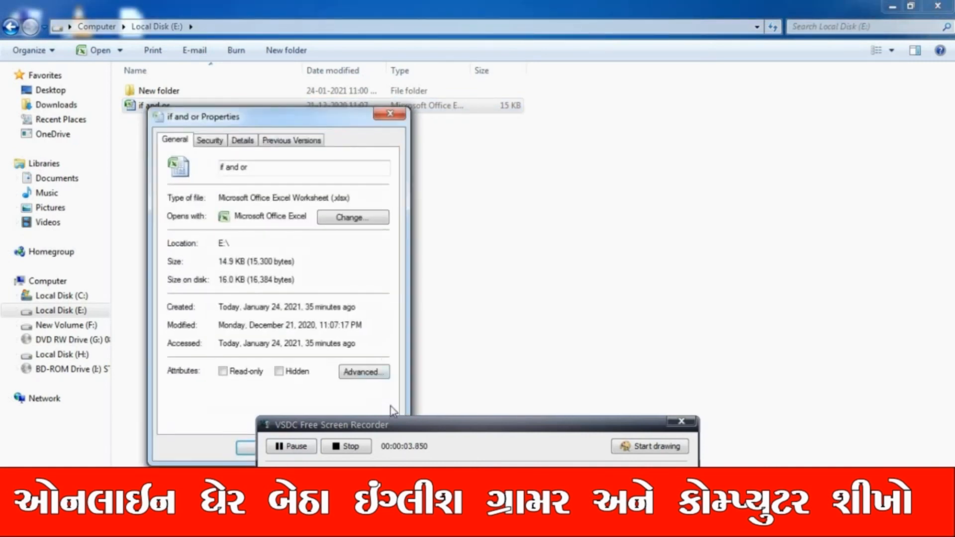
pyautogui.moveTo(395, 425); pyautogui.dragTo(525, 426)
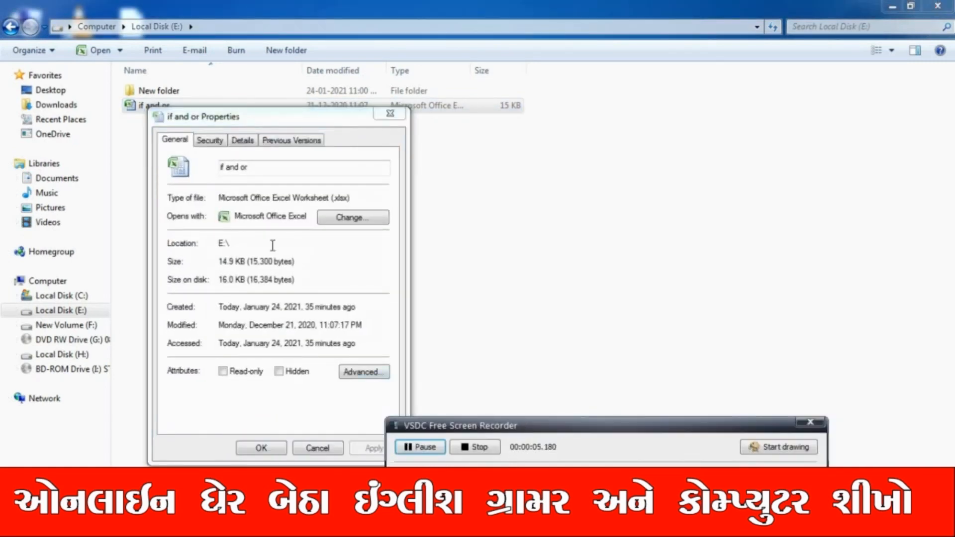
pyautogui.click(211, 141)
pyautogui.click(195, 231)
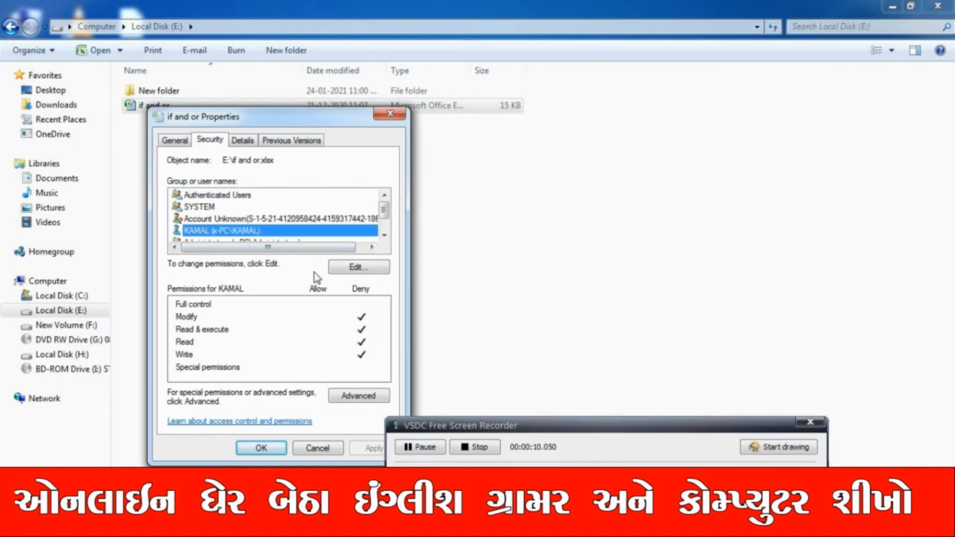
# Open the file's group and user permissions for editing and select the new user's entry
pyautogui.click(339, 274)
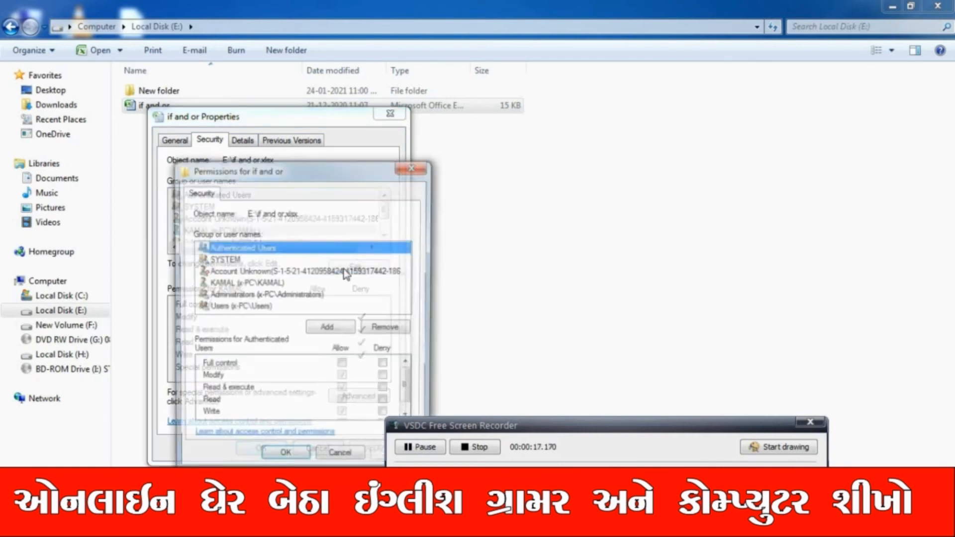
pyautogui.moveTo(440, 426); pyautogui.dragTo(514, 423)
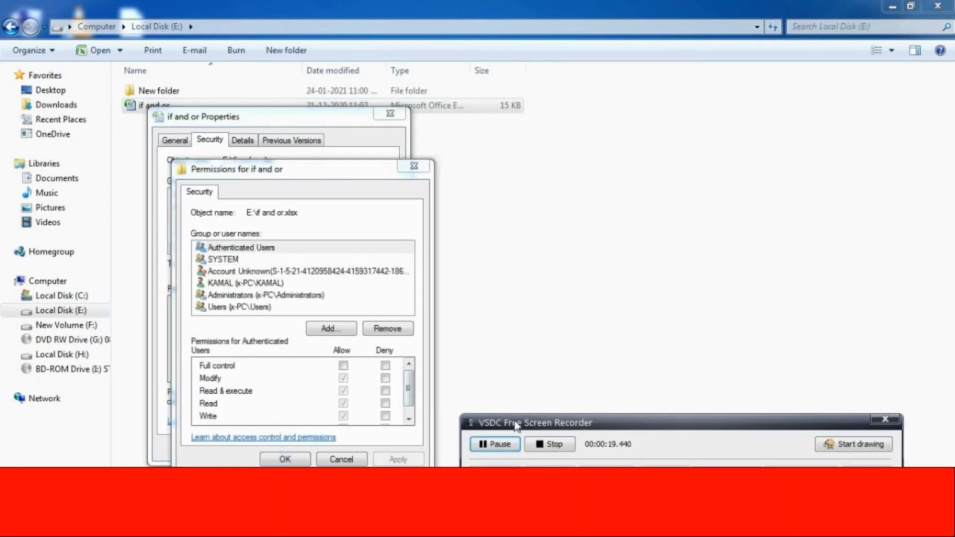
pyautogui.click(246, 275)
pyautogui.click(247, 283)
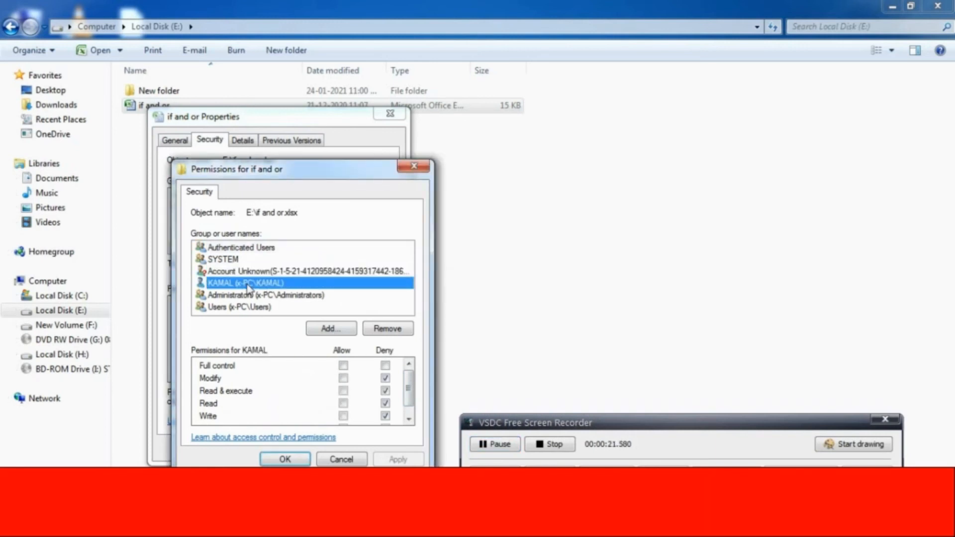
# Switch the new user's Deny Modify setting off and back on, and allow Full control instead
pyautogui.click(385, 378)
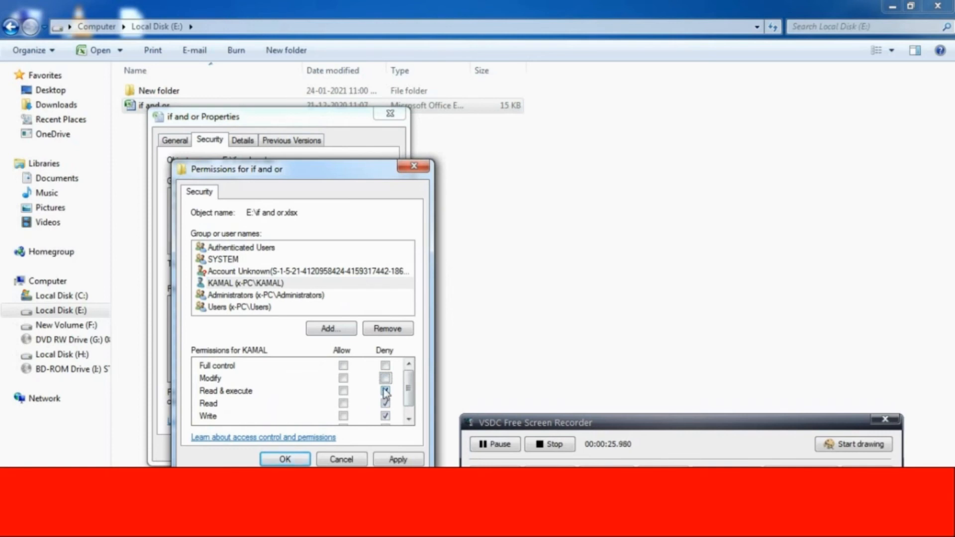
pyautogui.click(385, 379)
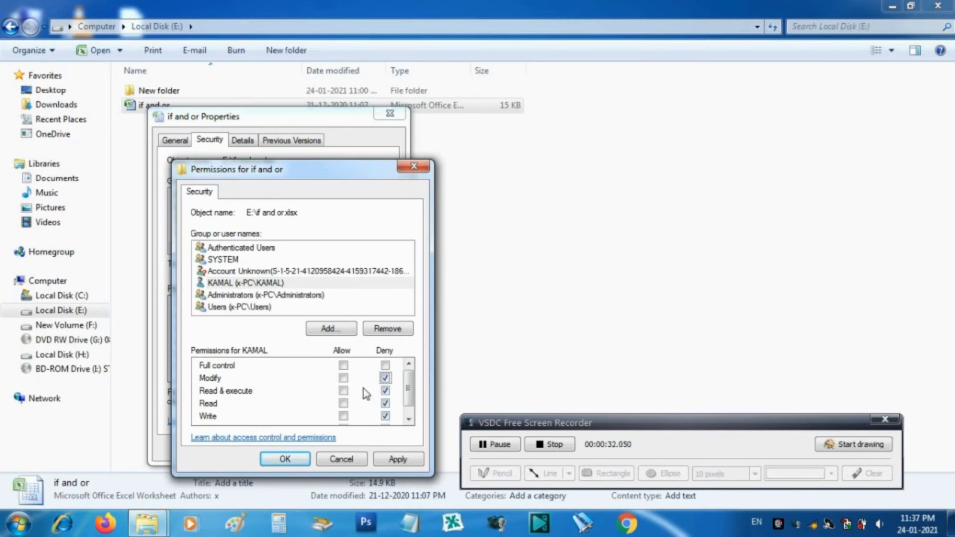
pyautogui.click(343, 366)
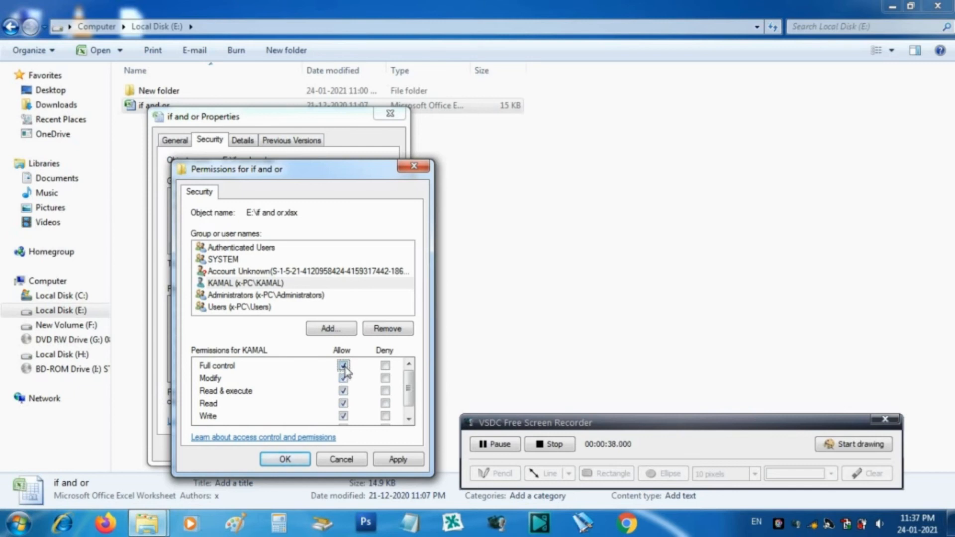
# Clear the new user's Allow settings for Read & execute, Write and Read
pyautogui.click(343, 391)
pyautogui.click(344, 415)
pyautogui.click(343, 404)
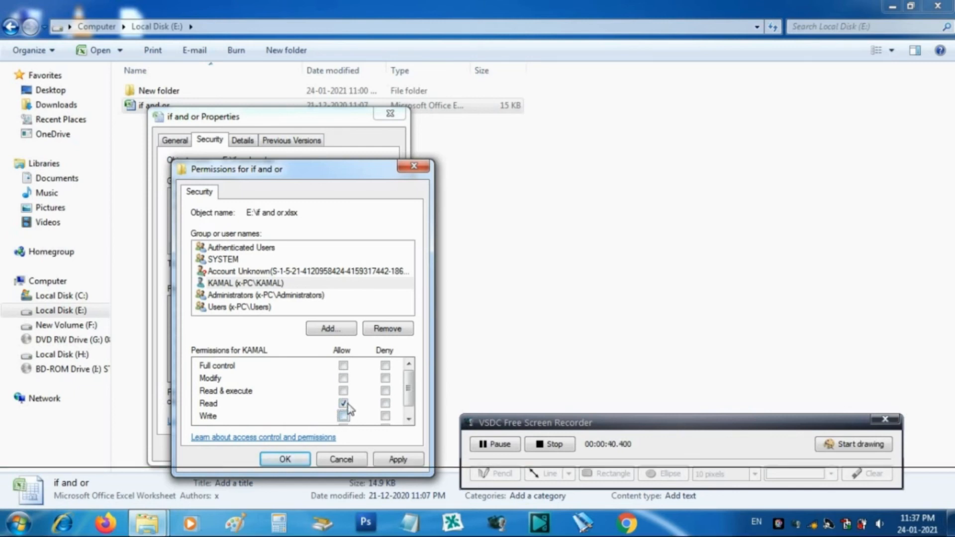
# Deny the new user Modify permission on the file, apply the change, and close the permissions and properties dialogs
pyautogui.click(386, 380)
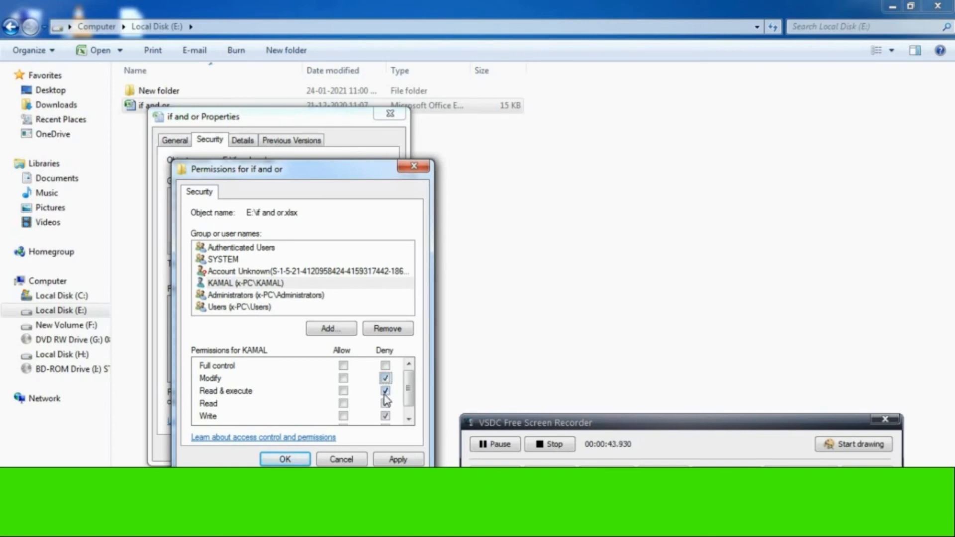
pyautogui.click(398, 459)
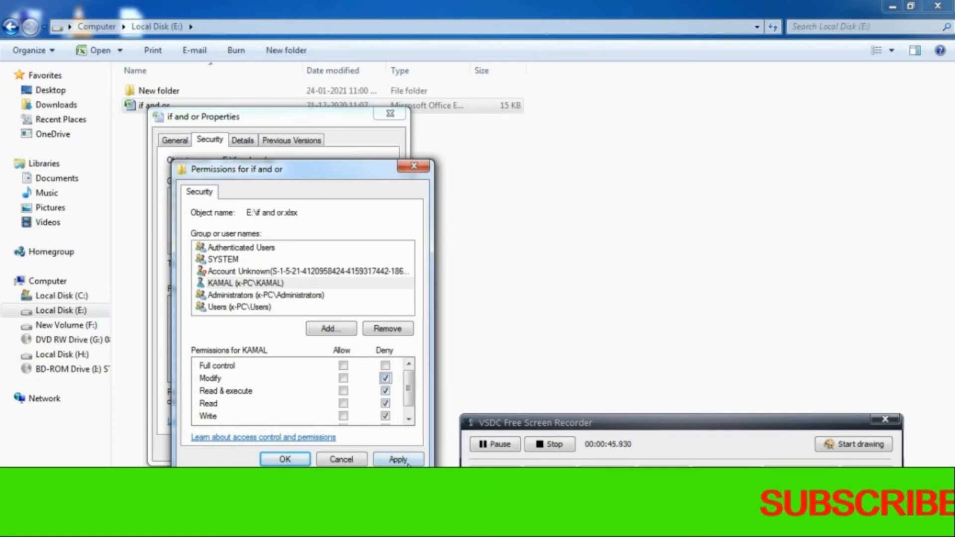
pyautogui.click(285, 459)
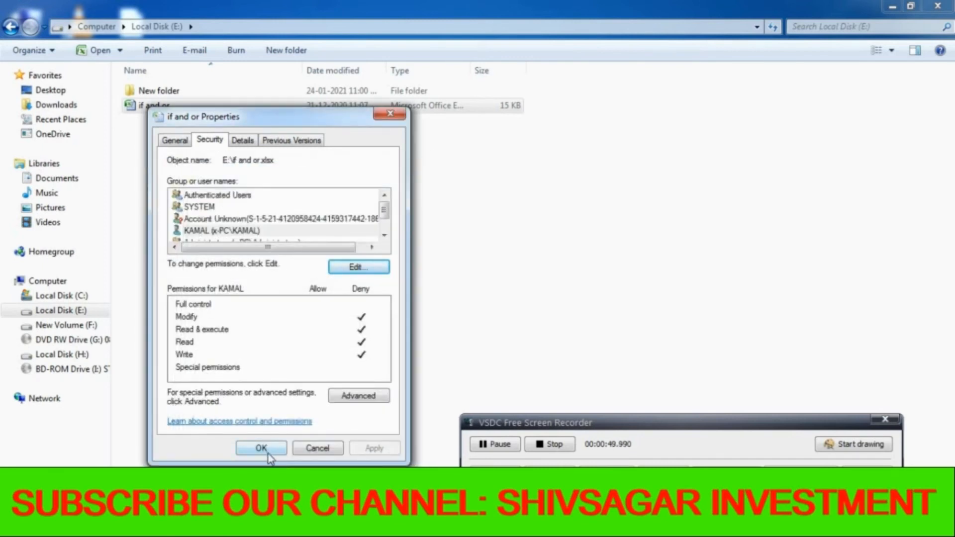
pyautogui.click(270, 449)
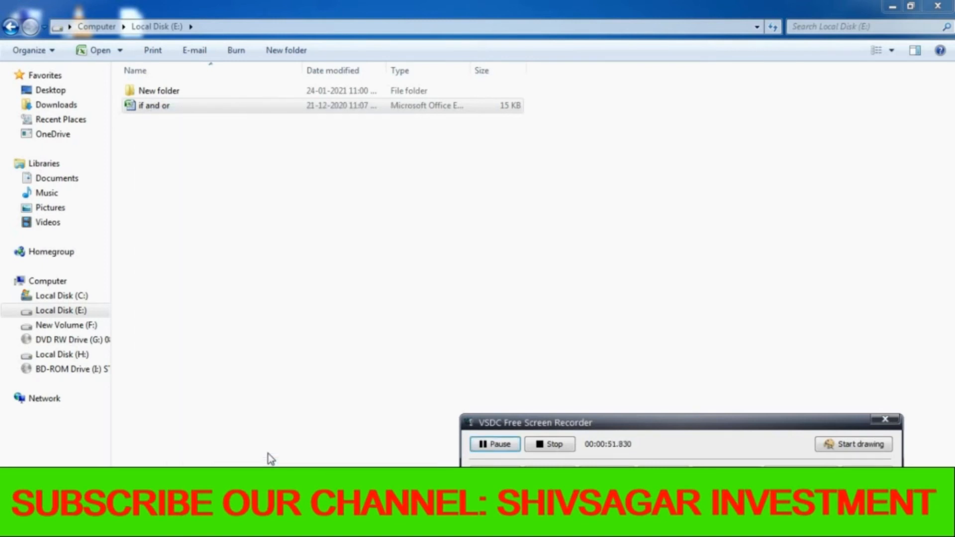